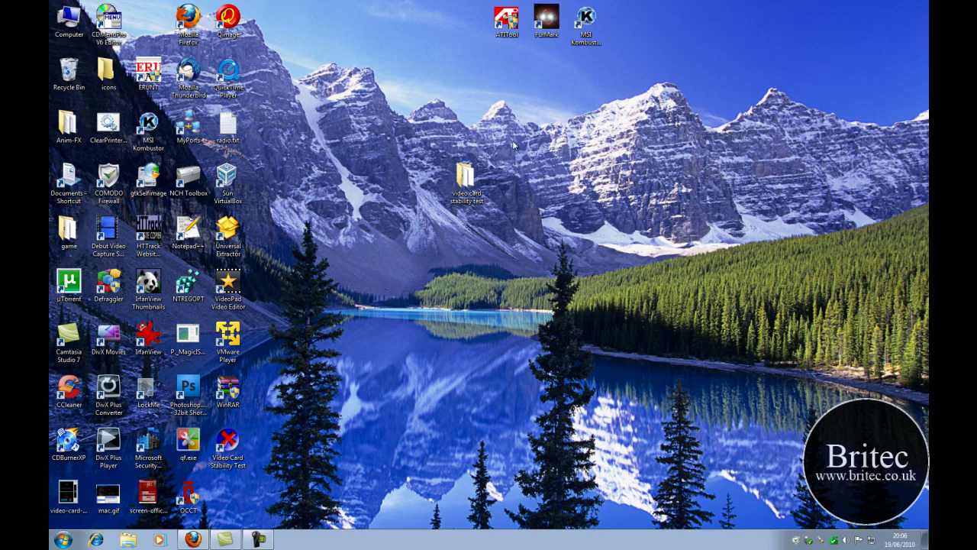
- Open FurMark and set its run mode to Stability Test with GPU temperature logging, keeping MSAA at NONE
double_click(547, 17)
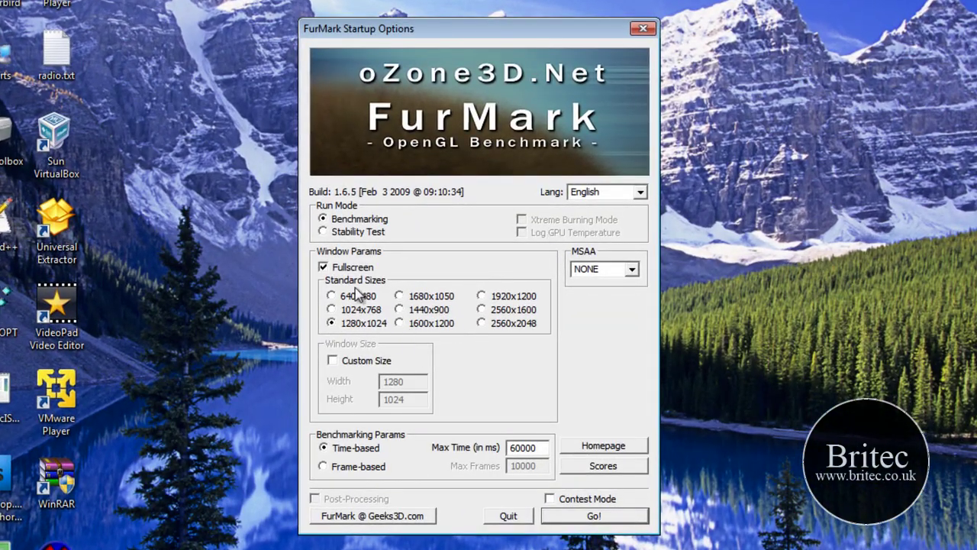
drag(519, 38, 515, 54)
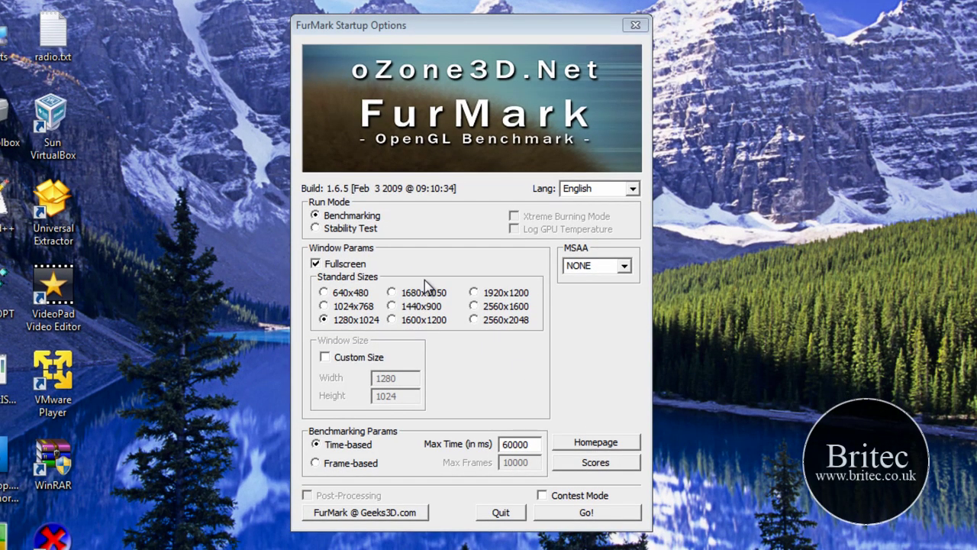
click(317, 228)
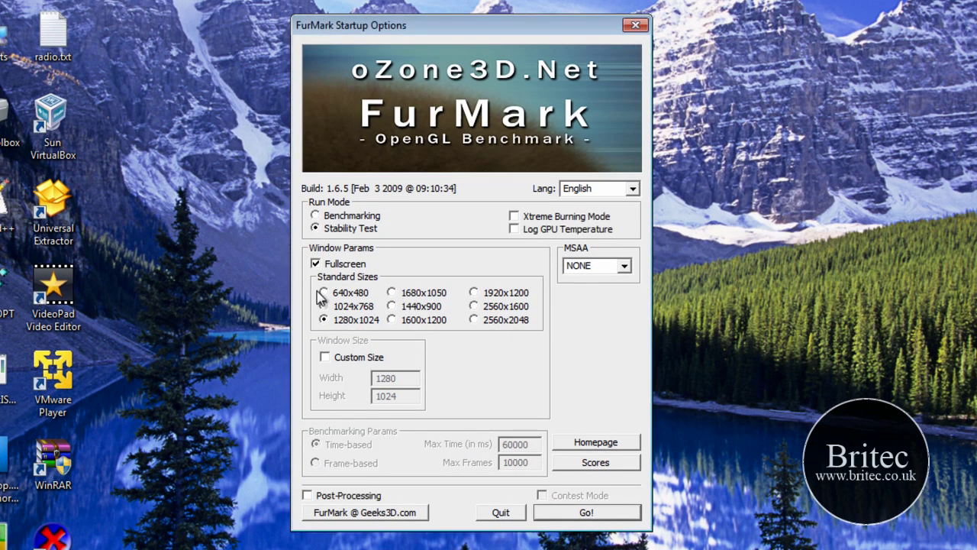
click(316, 215)
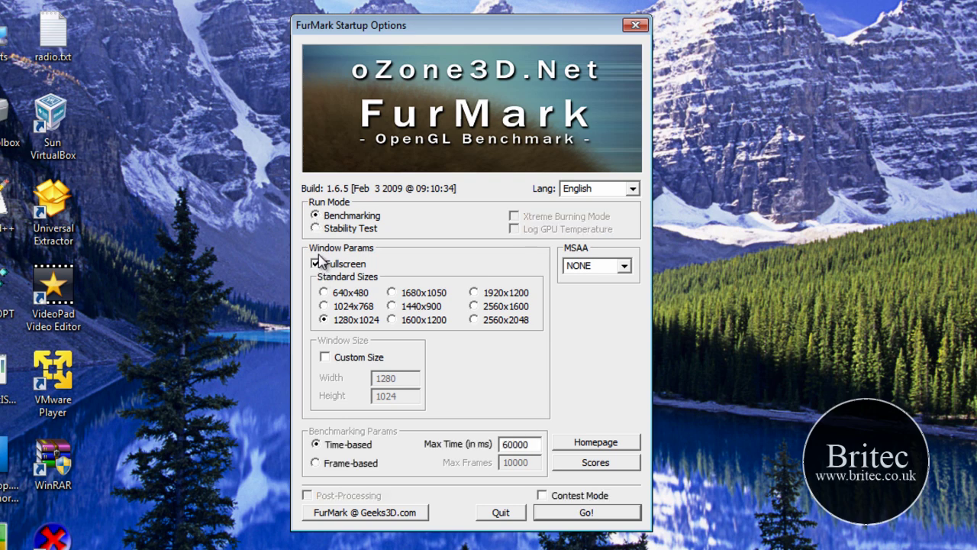
click(316, 229)
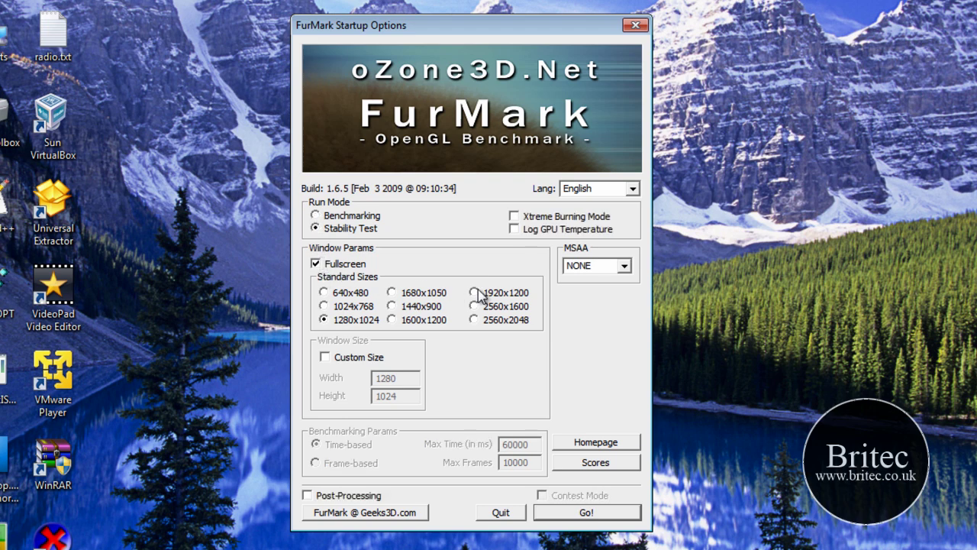
click(516, 229)
click(601, 265)
click(625, 266)
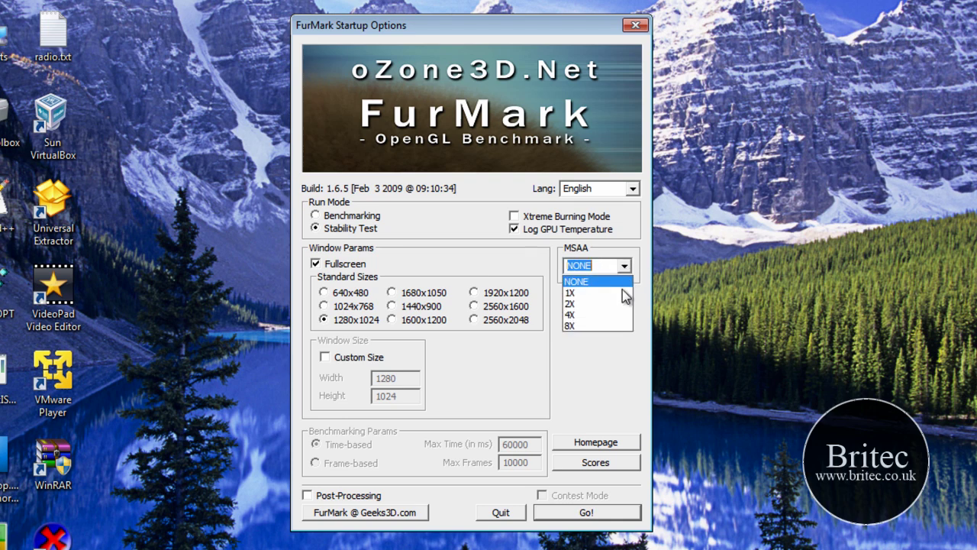
click(533, 268)
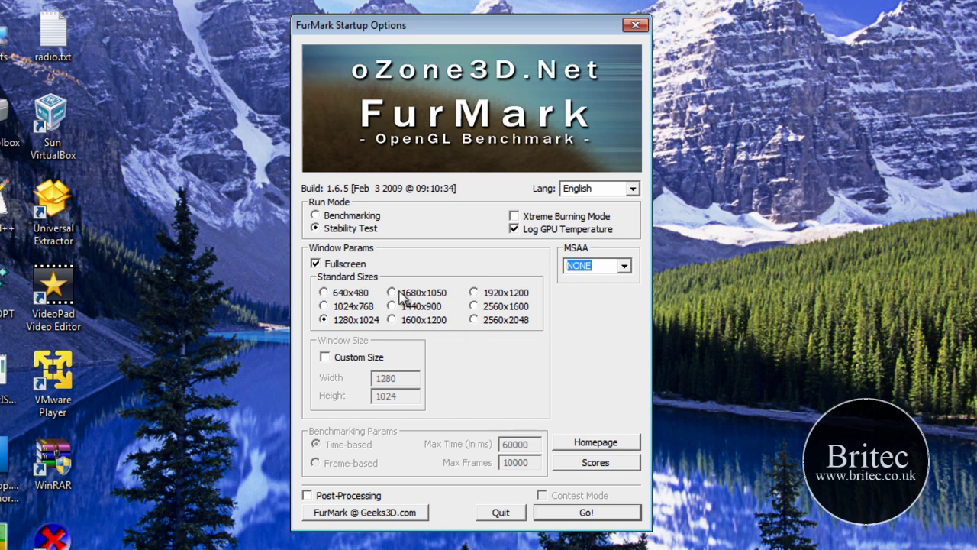
- Run the FurMark stability test in a custom 1024 by 768 window instead of fullscreen, and end the run
click(316, 264)
click(340, 359)
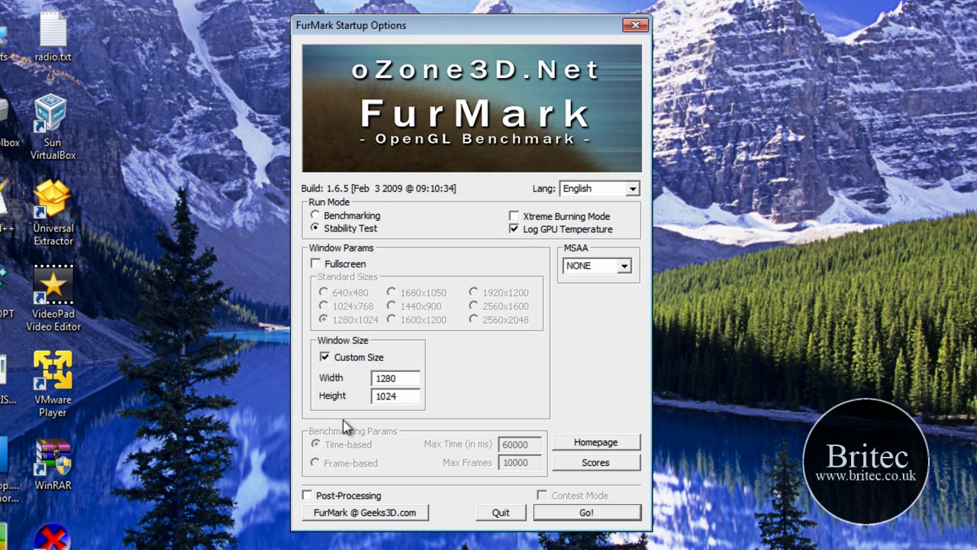
double_click(404, 379)
text(1024)
double_click(403, 397)
text(768)
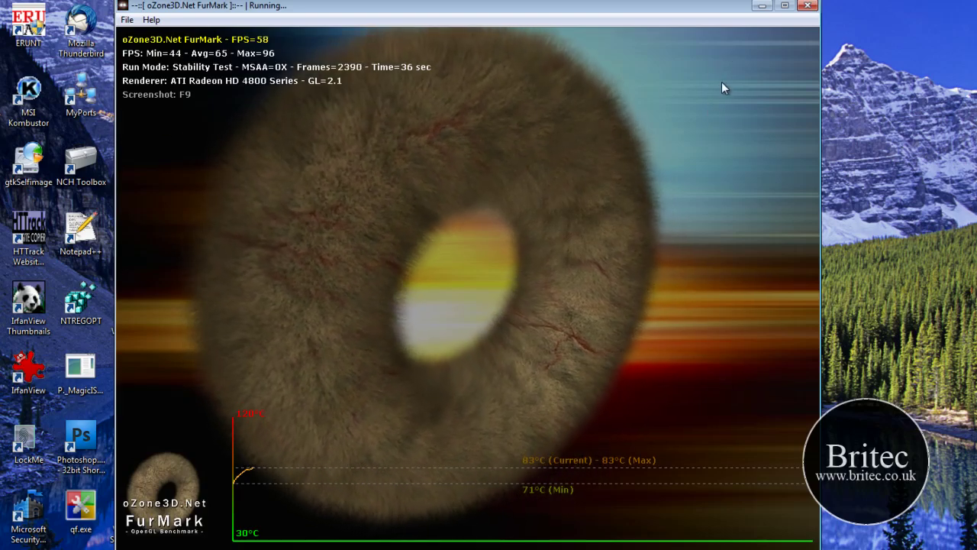
key(Escape)
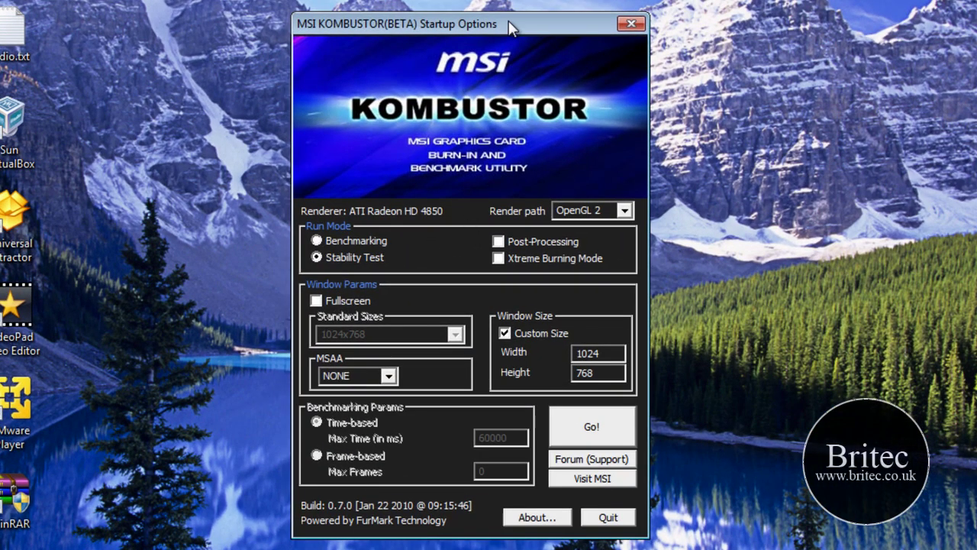
- Run the MSI Kombustor stability test at 1024 by 768 with MSAA at NONE, stopping it and closing the program
drag(505, 21, 484, 75)
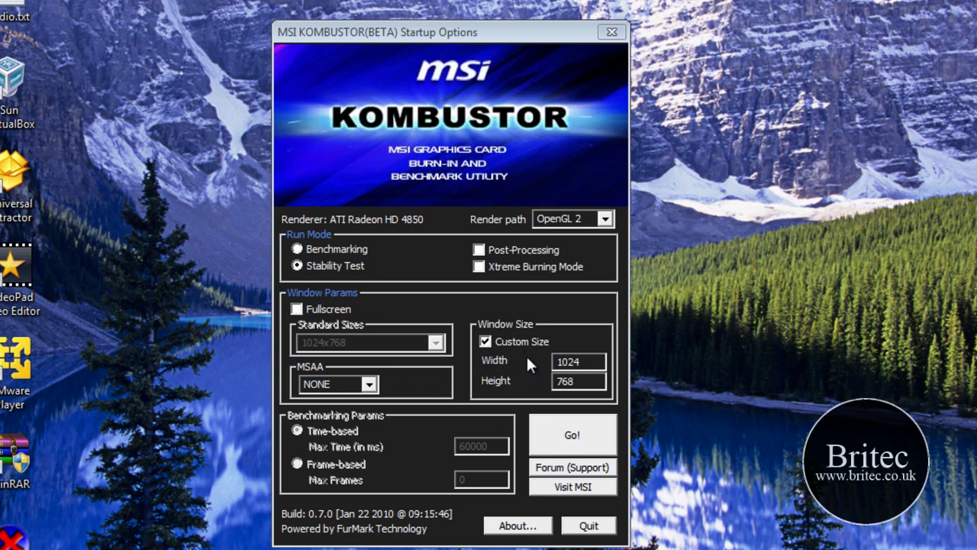
click(371, 385)
click(336, 395)
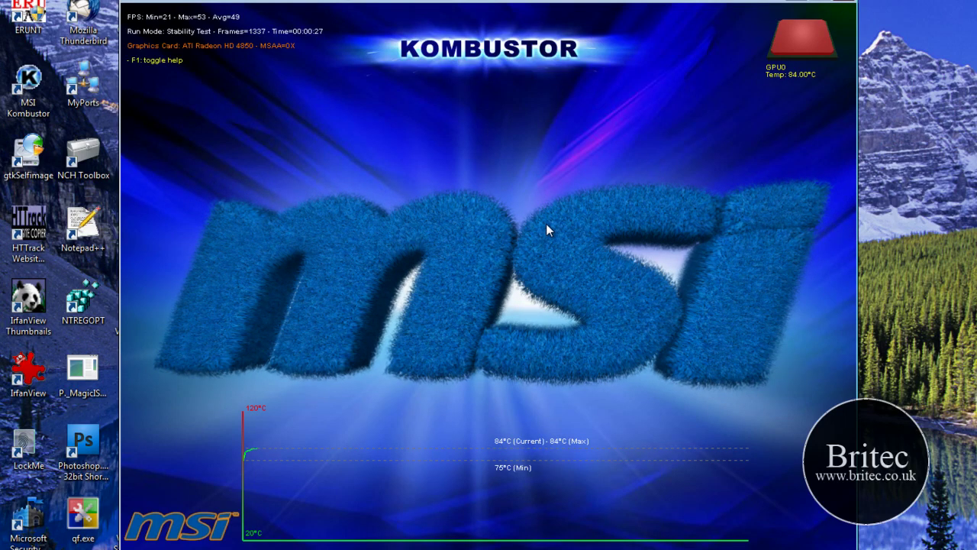
key(Escape)
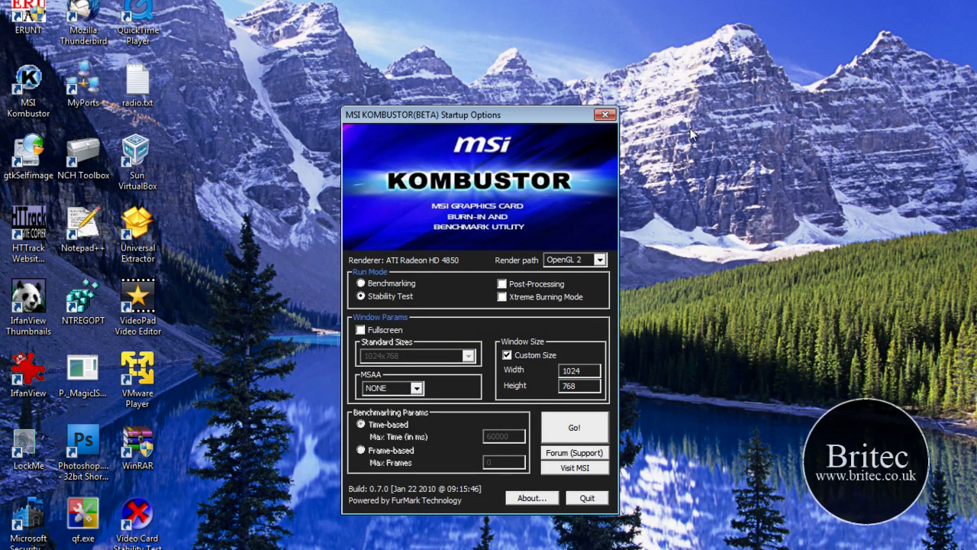
click(605, 115)
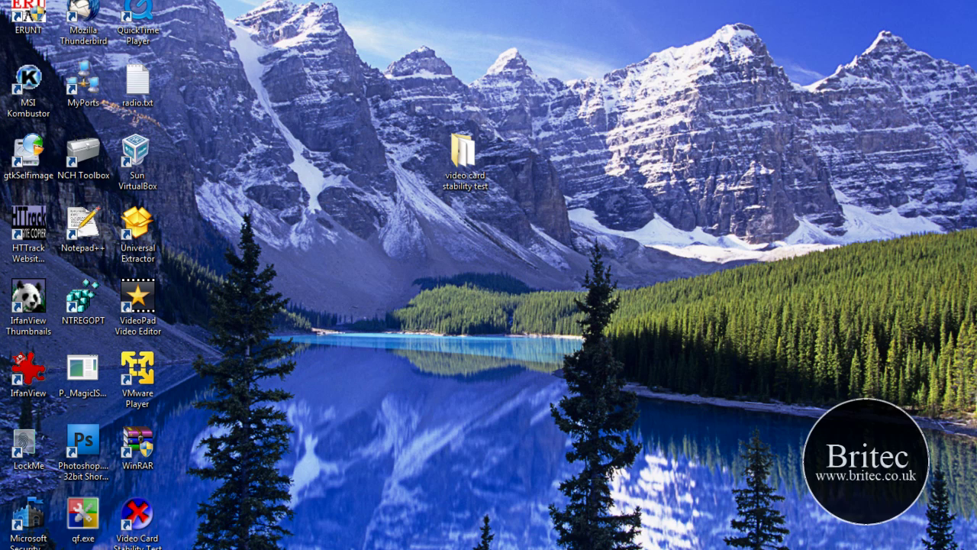
- Bring the ATITool window to the middle of the desktop and review its overclocking settings
click(560, 340)
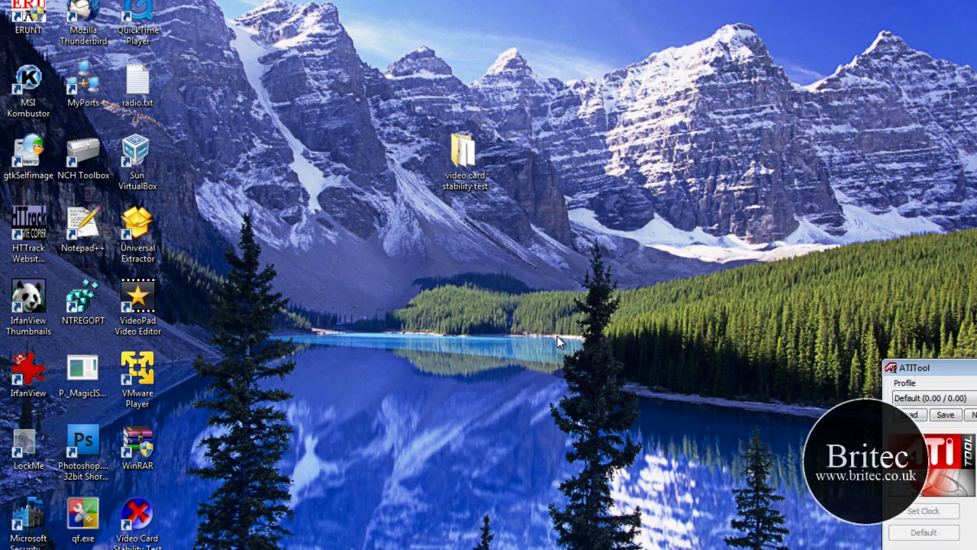
drag(951, 370, 433, 182)
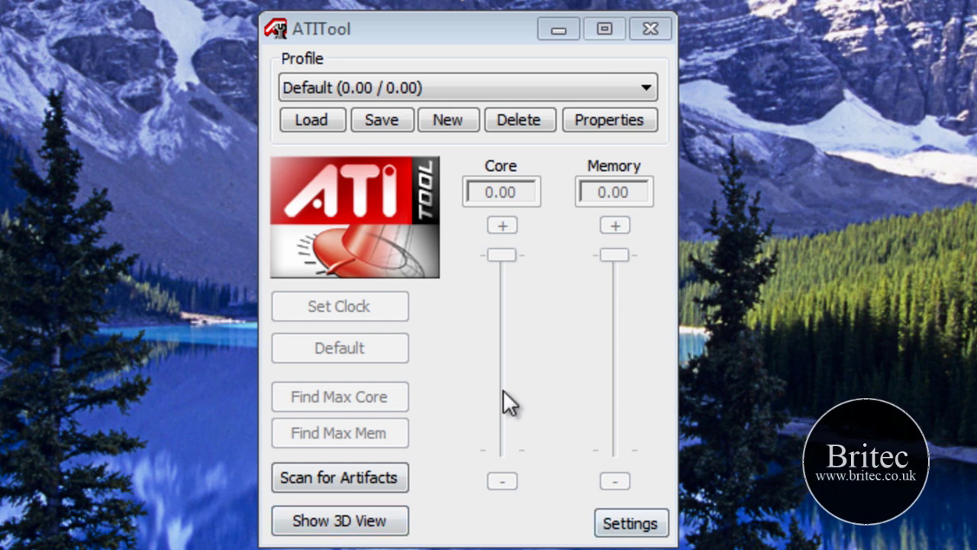
click(629, 523)
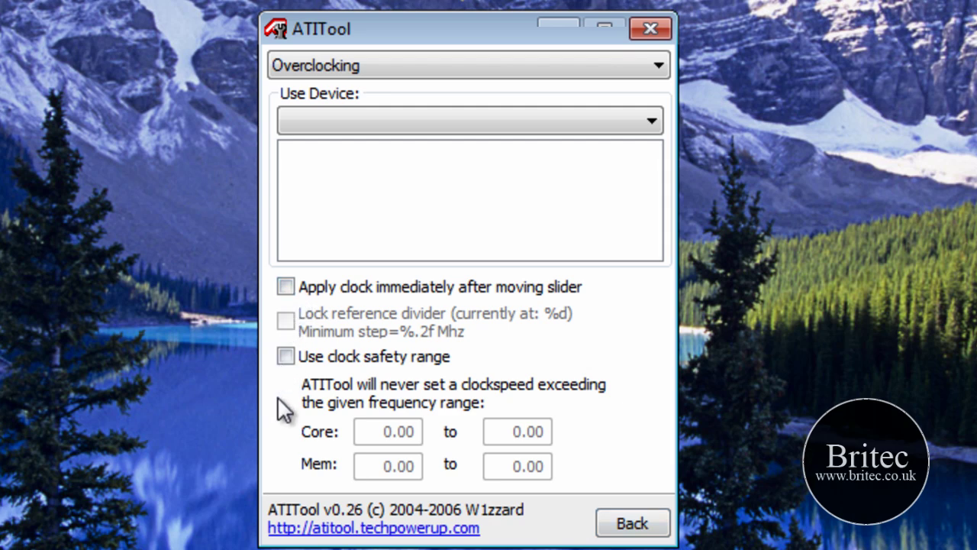
click(633, 528)
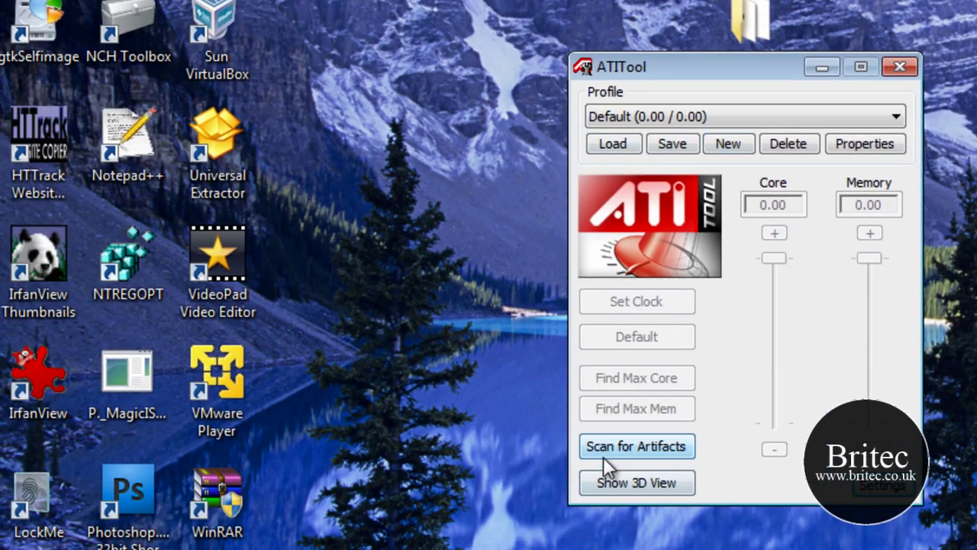
- View the ATITool 3D rendering and scan the graphics card for artifacts, closing the program when done
click(602, 483)
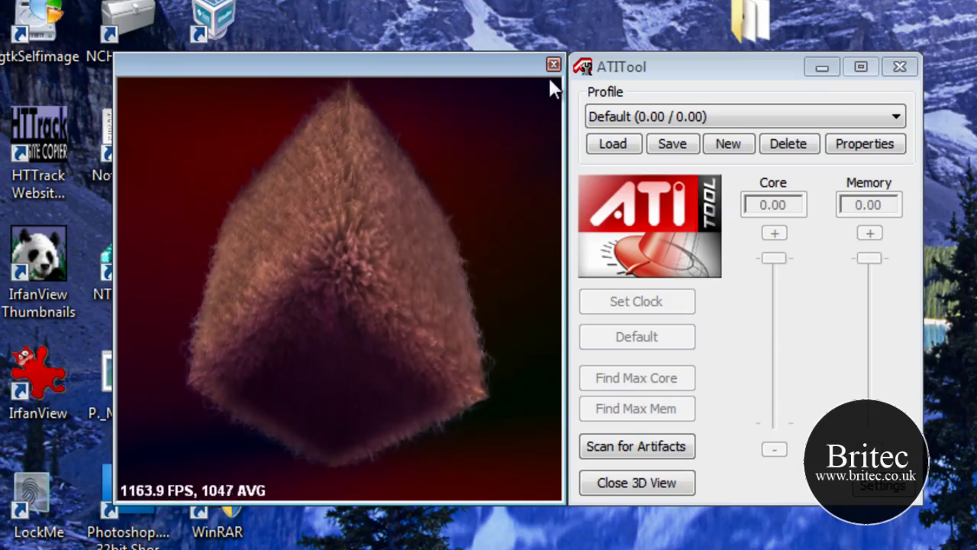
click(553, 64)
click(626, 448)
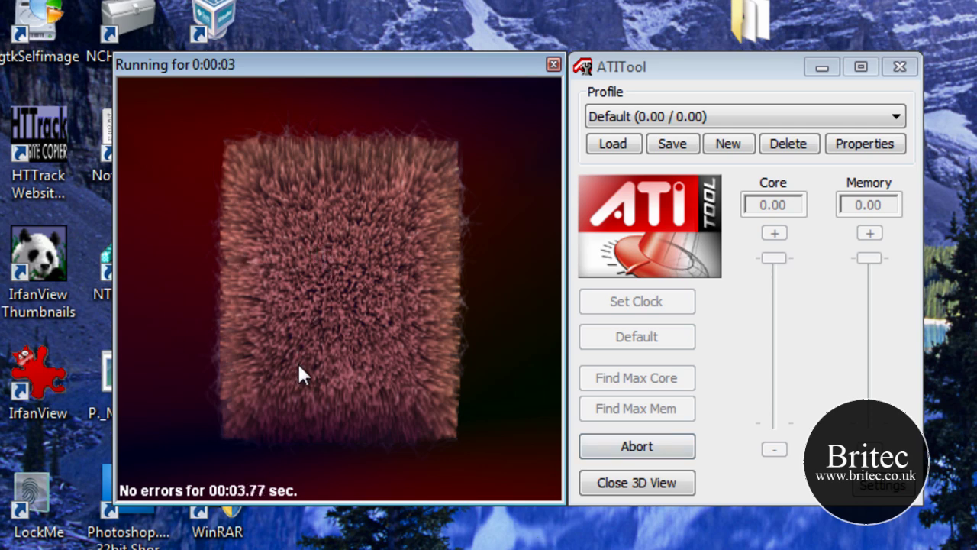
click(554, 66)
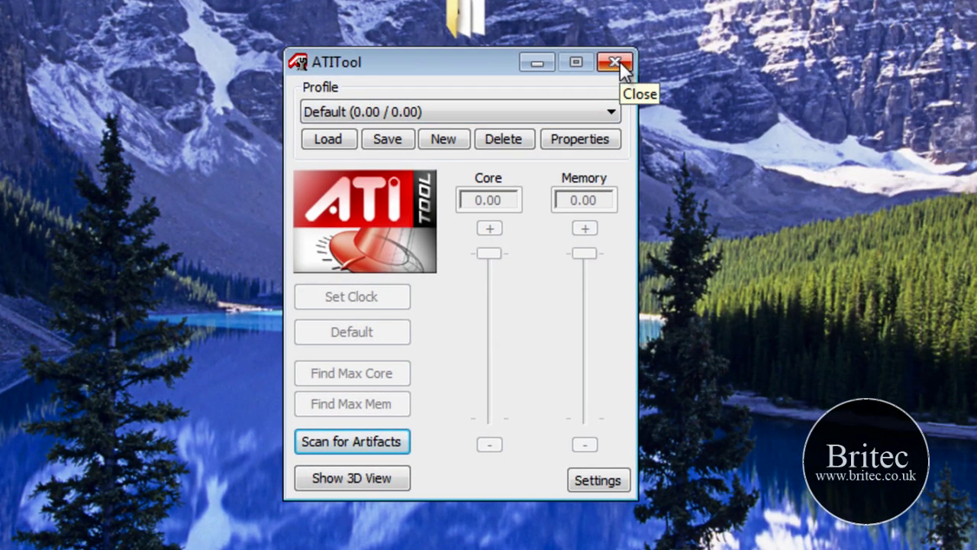
click(621, 64)
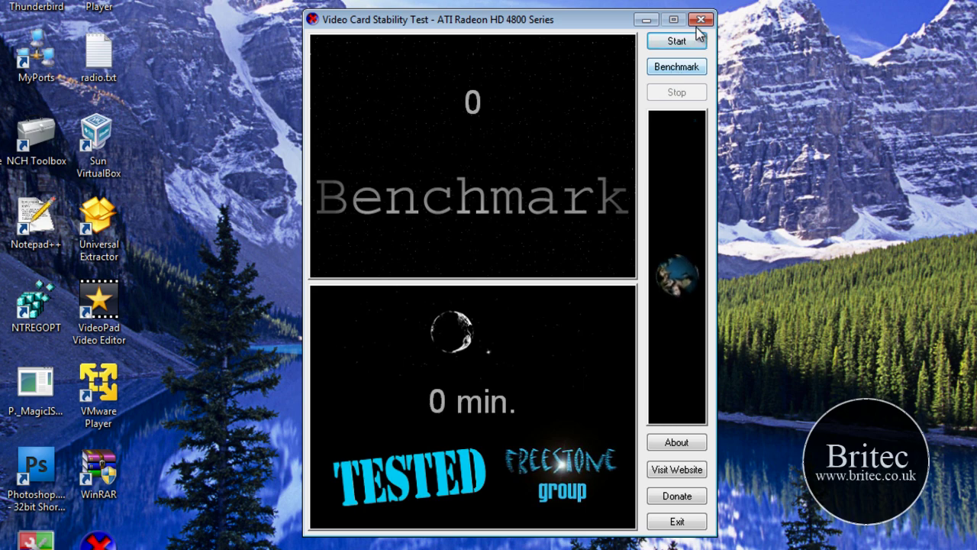
- Run and stop the stability test and the benchmark in Video Card Stability Test, and close the program
click(675, 42)
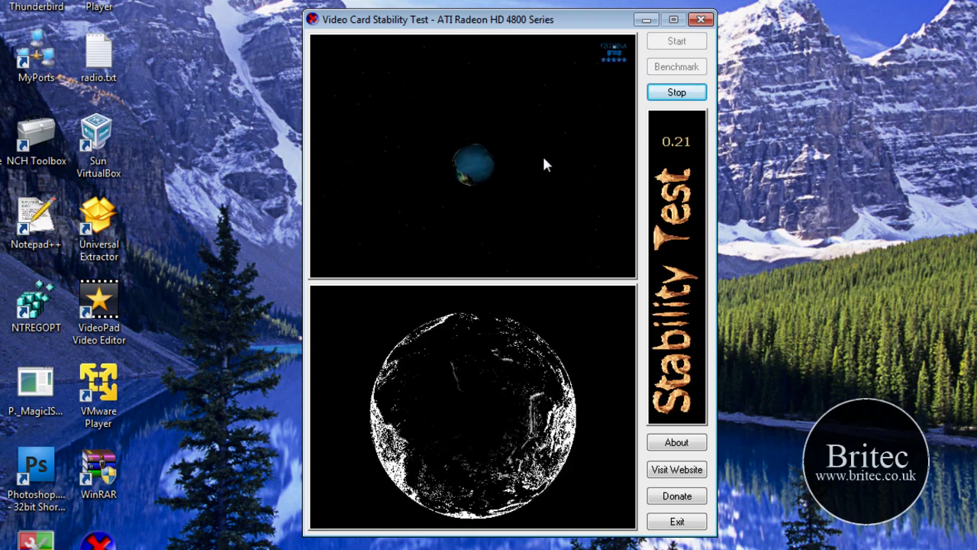
click(677, 92)
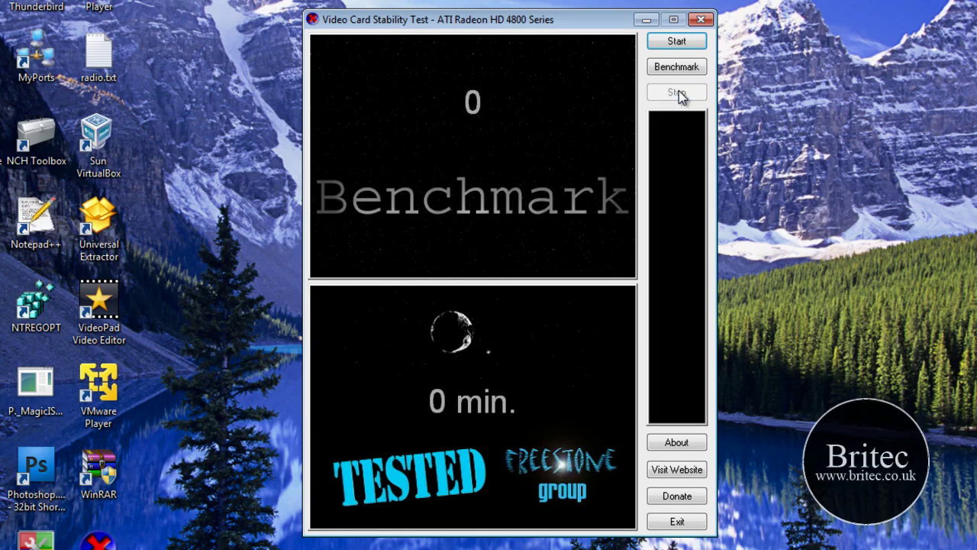
click(679, 68)
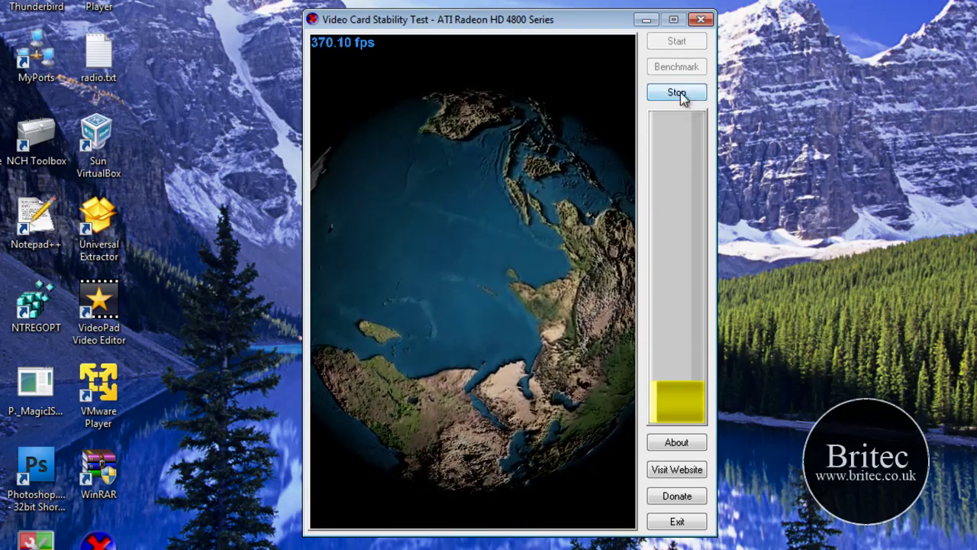
click(682, 92)
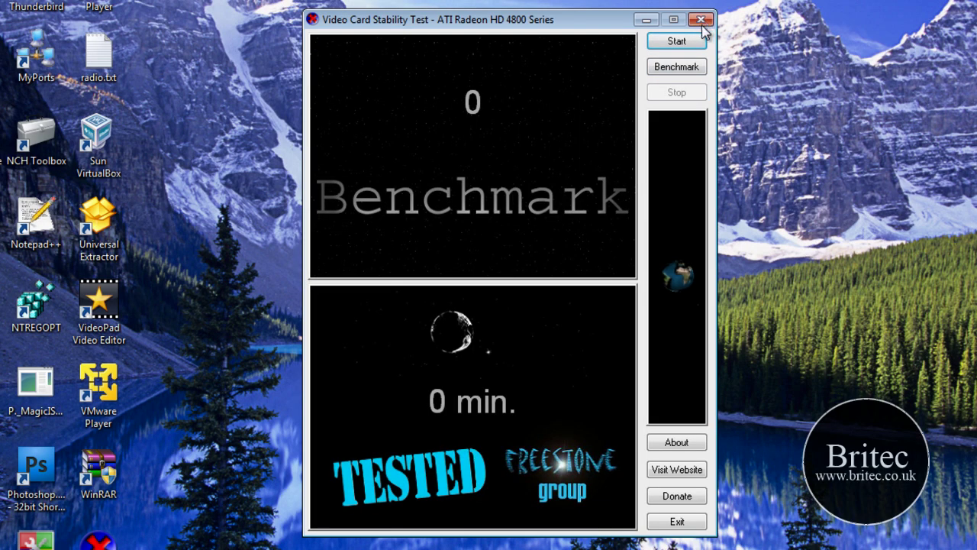
click(701, 20)
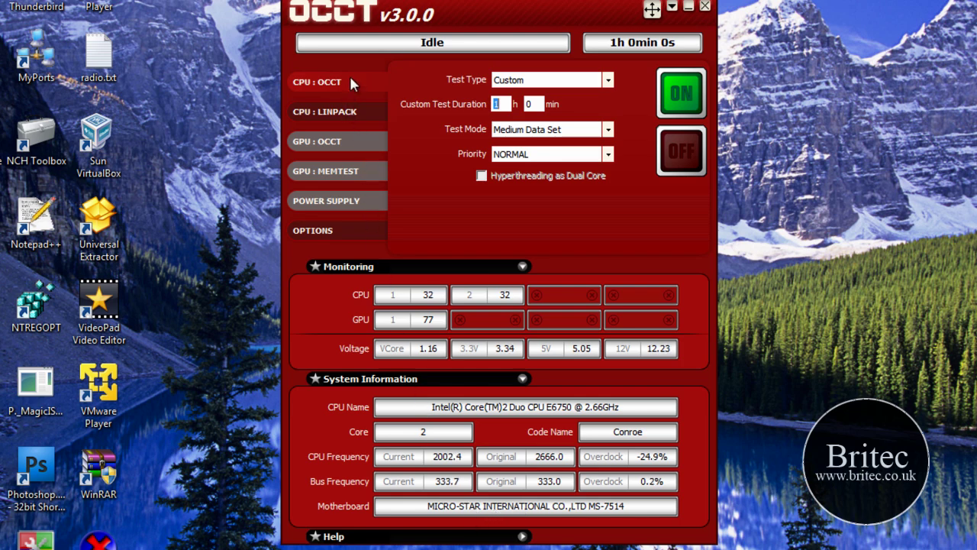
- Set the OCCT CPU test type to Infinite and close the program
double_click(496, 104)
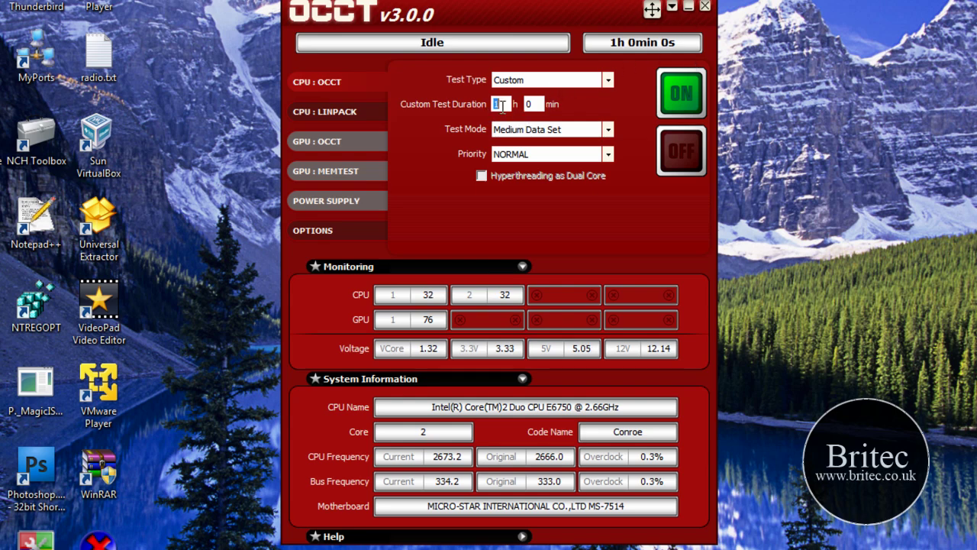
click(608, 80)
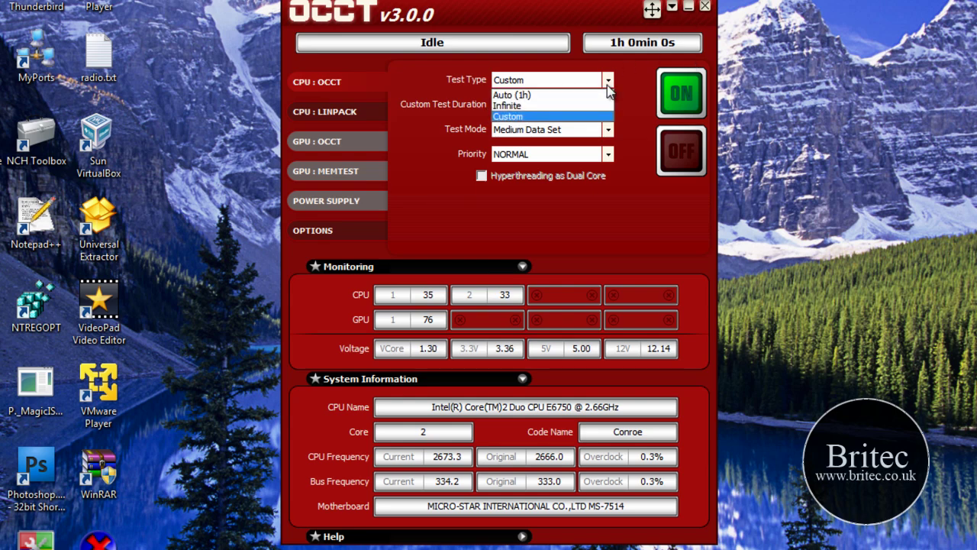
click(558, 107)
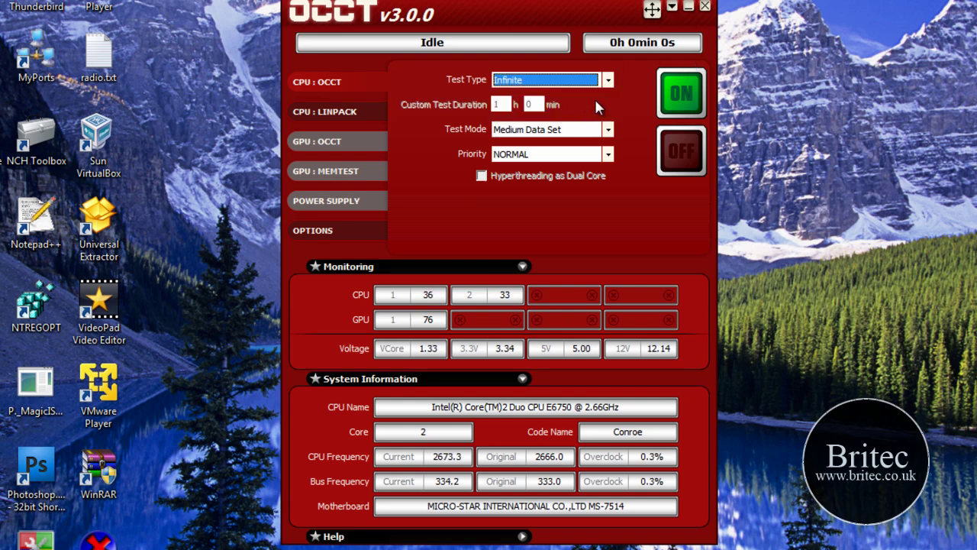
click(705, 7)
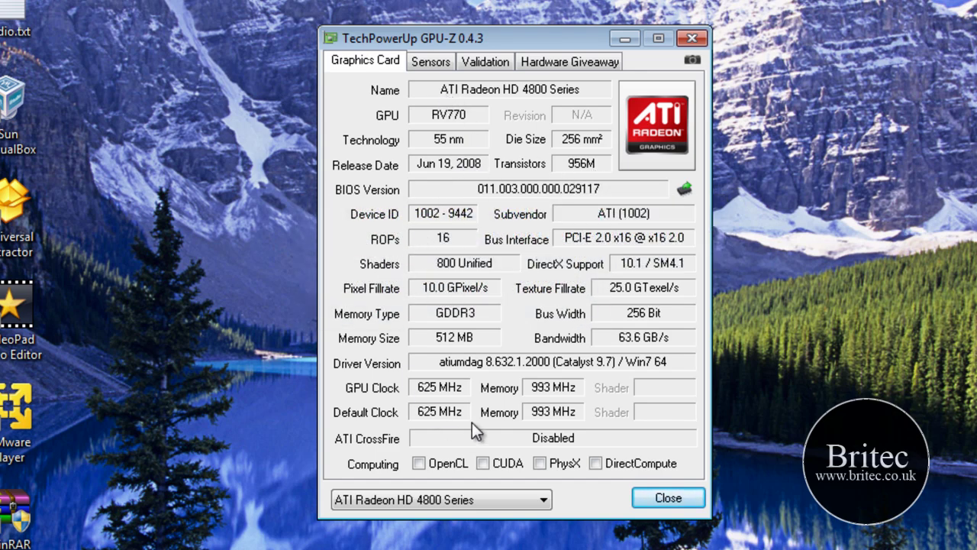
- Review the graphics card details, sensor readings, validation form and hardware giveaway page in GPU-Z, and close it
mouse_move(508, 91)
click(432, 62)
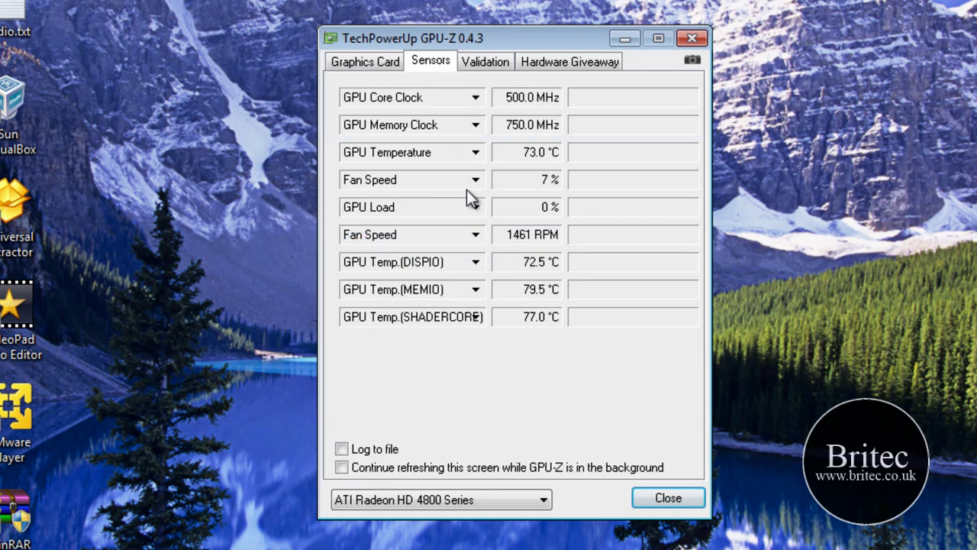
mouse_move(467, 186)
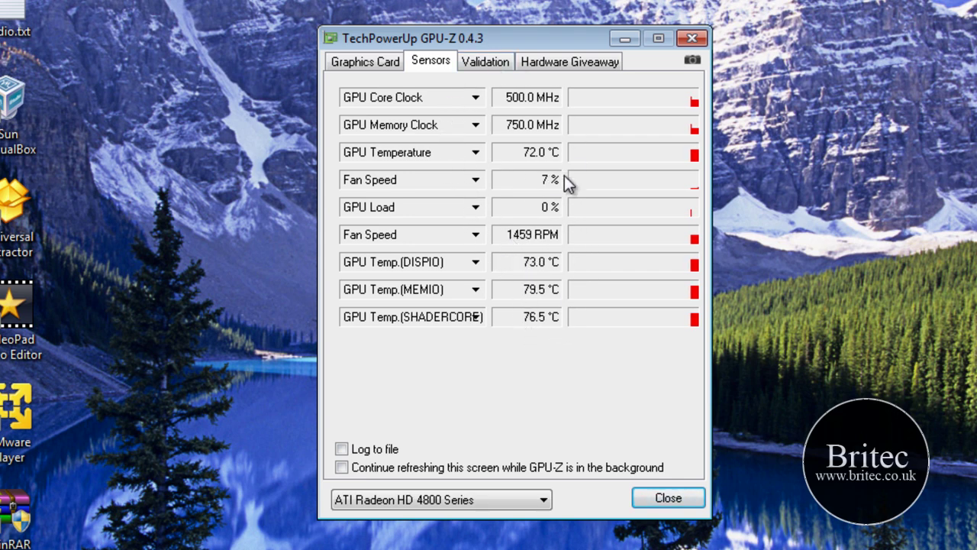
mouse_move(433, 293)
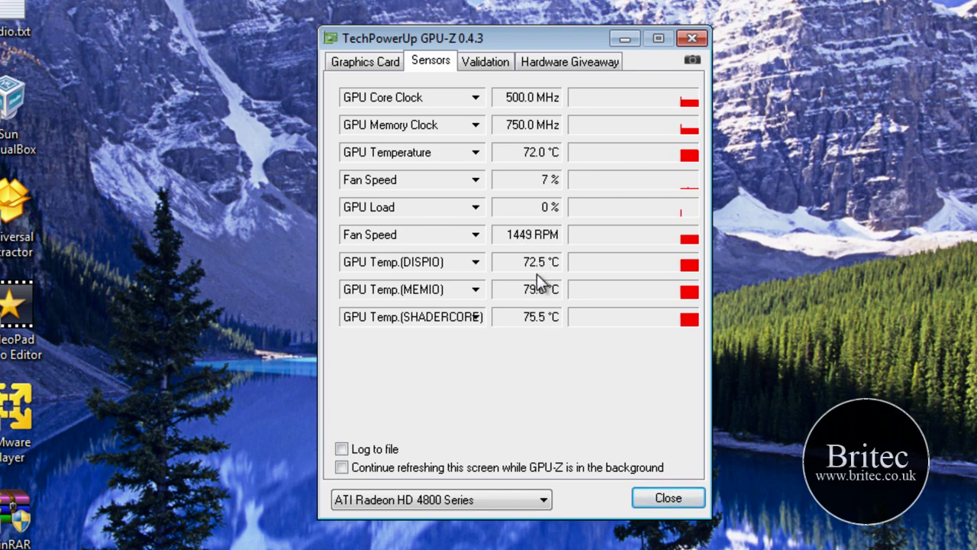
click(490, 66)
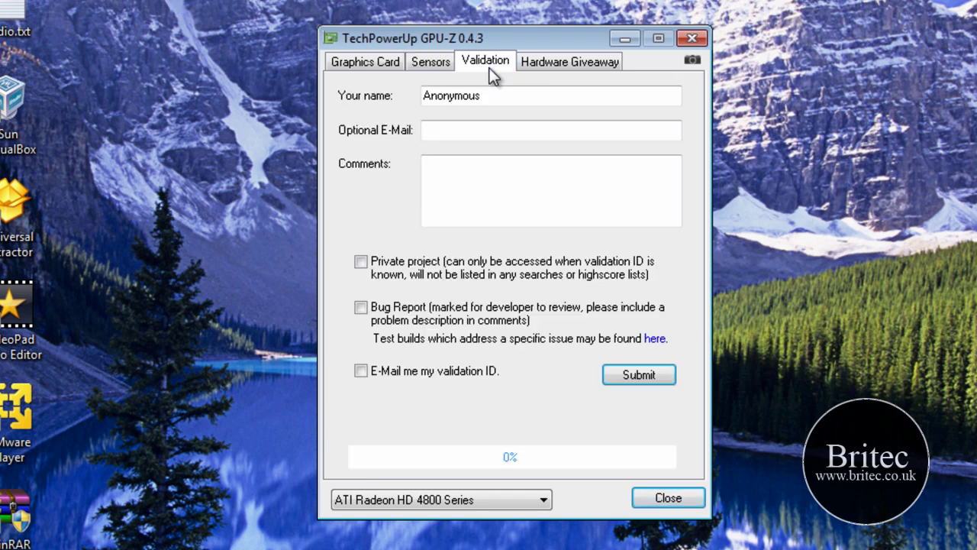
click(578, 67)
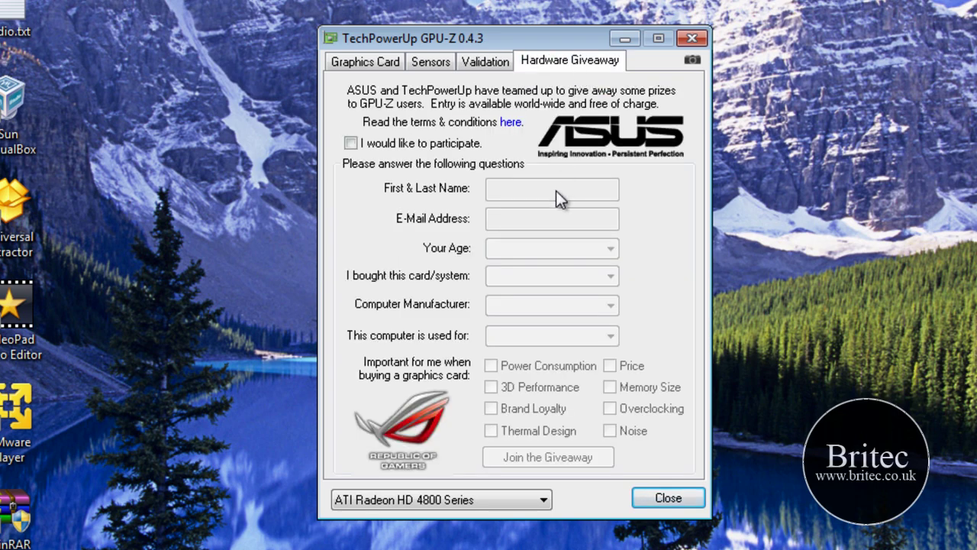
click(386, 61)
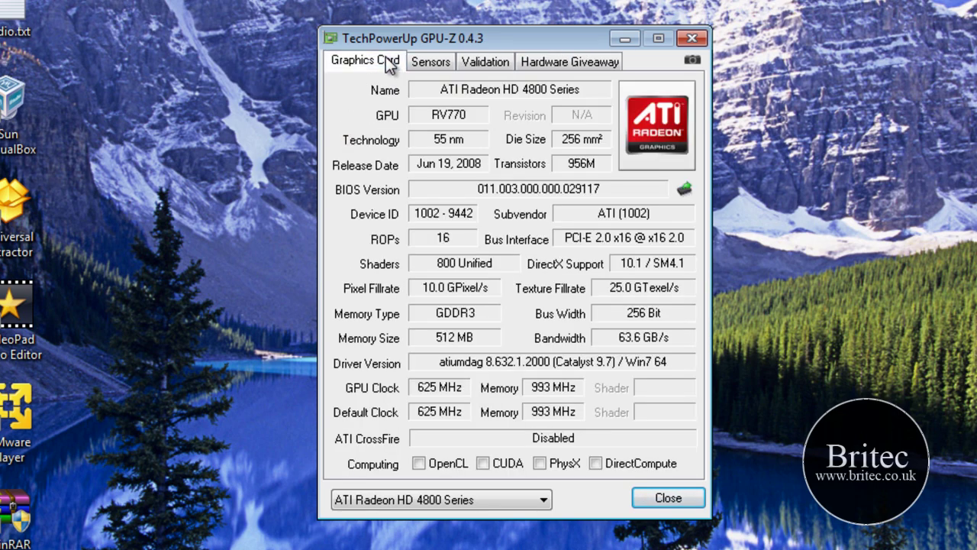
click(692, 39)
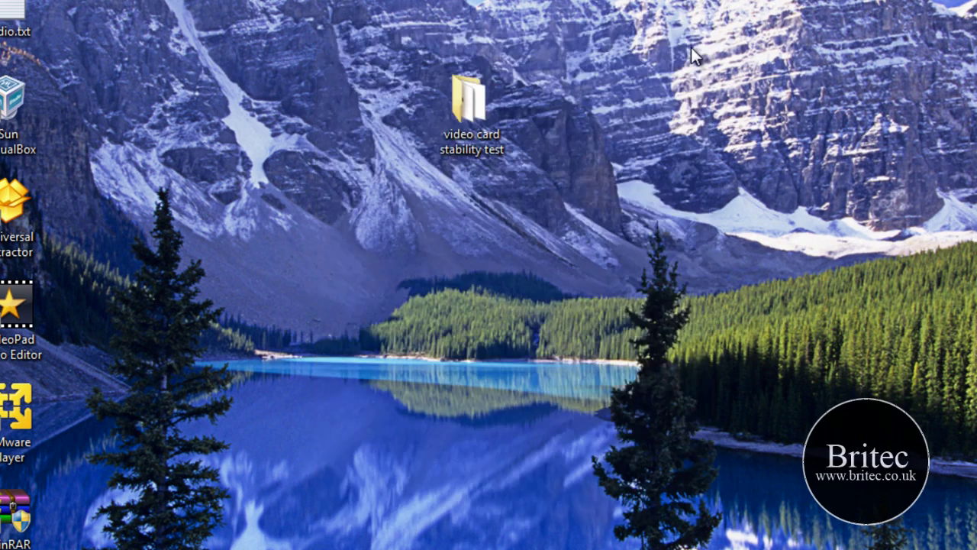